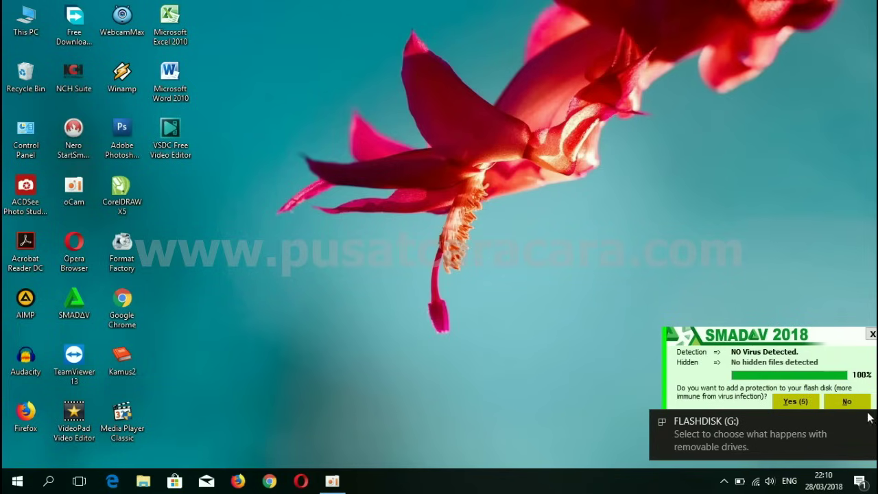
Dismiss the SMADAV flash disk protection offer and the FLASHDISK (G:) removable drive notification
{"action": "left_click", "coordinate": [871, 334]}
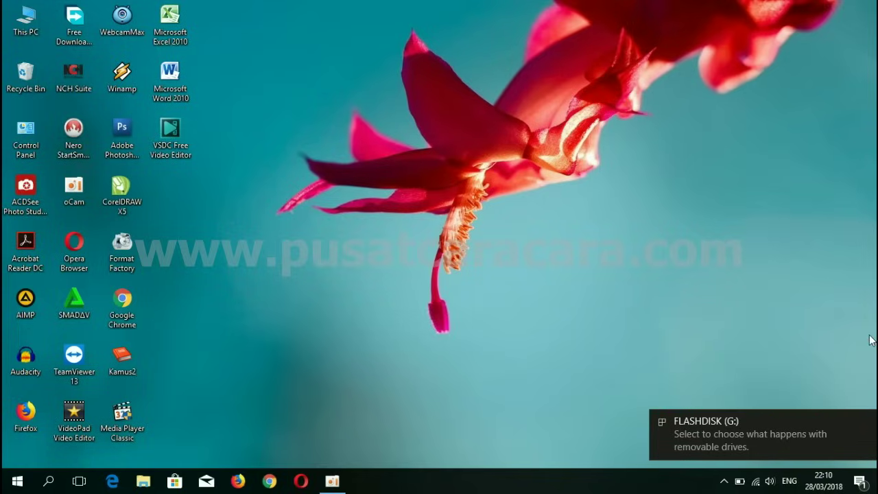
{"action": "left_click", "coordinate": [868, 422]}
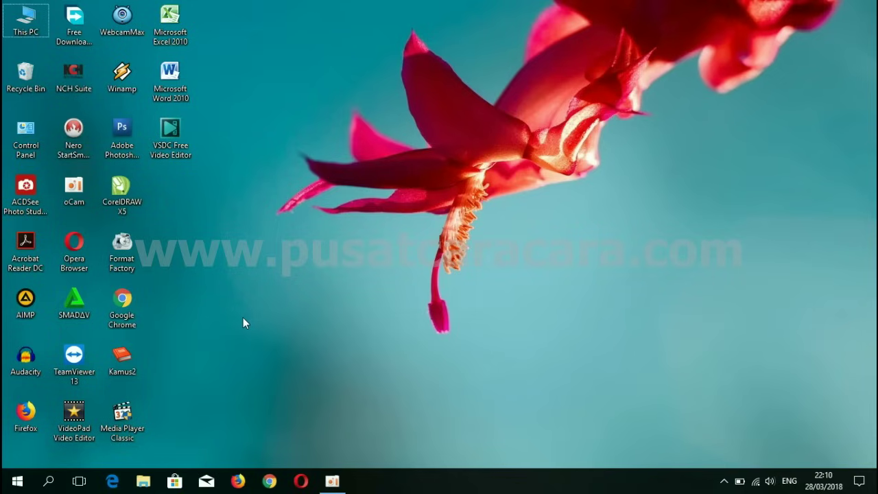
Open the DATA 2 (E:) drive in a File Explorer window
{"action": "left_click", "coordinate": [144, 484]}
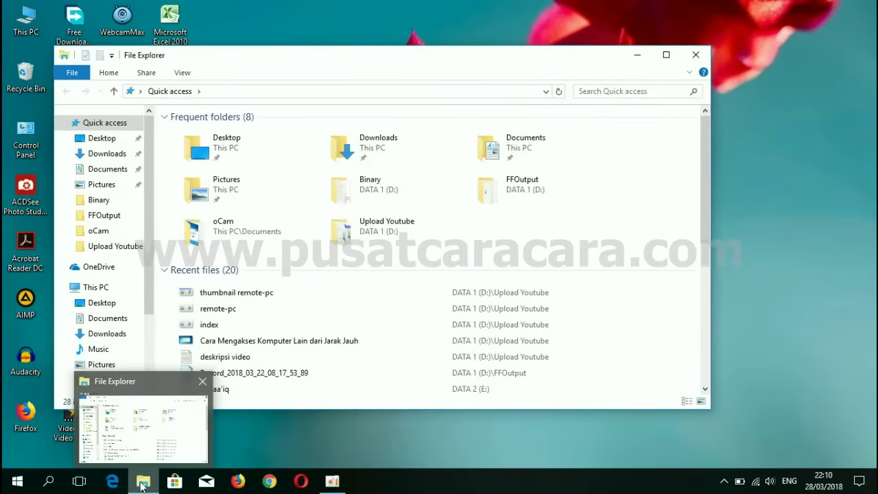
{"action": "left_click", "coordinate": [697, 54]}
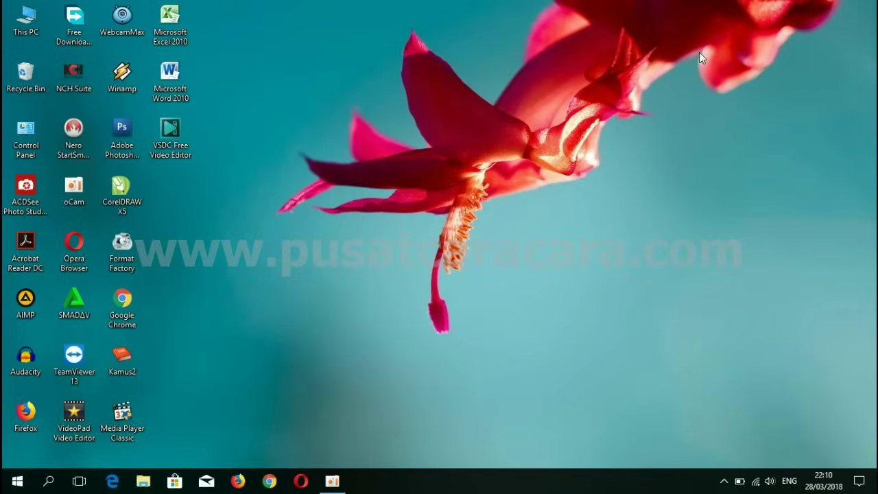
{"action": "key", "text": "super+e"}
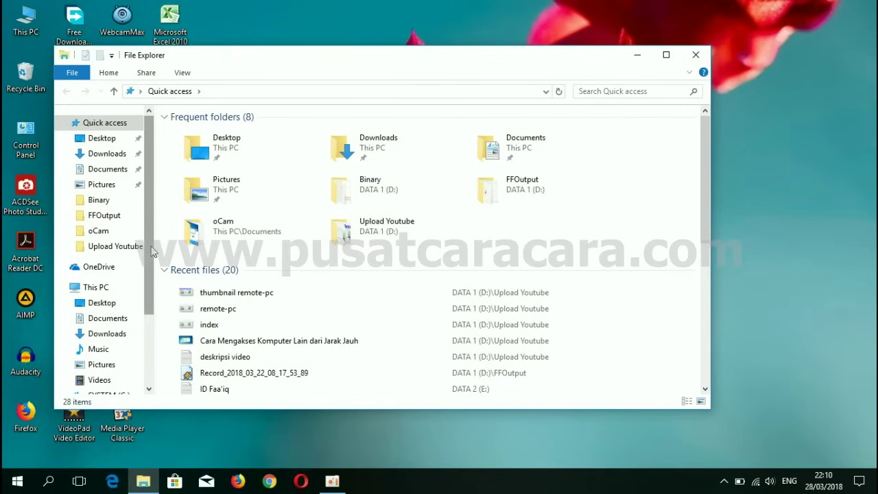
{"action": "left_click_drag", "start_coordinate": [153, 274], "coordinate": [147, 338]}
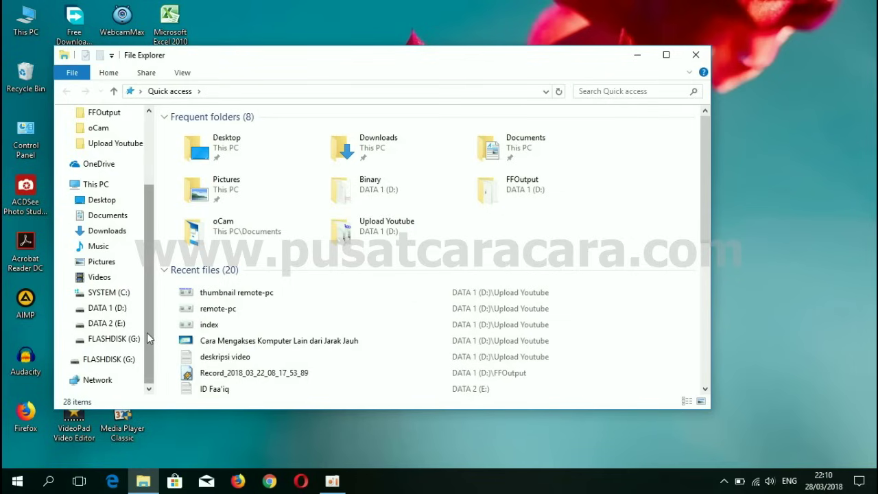
{"action": "left_click", "coordinate": [107, 325]}
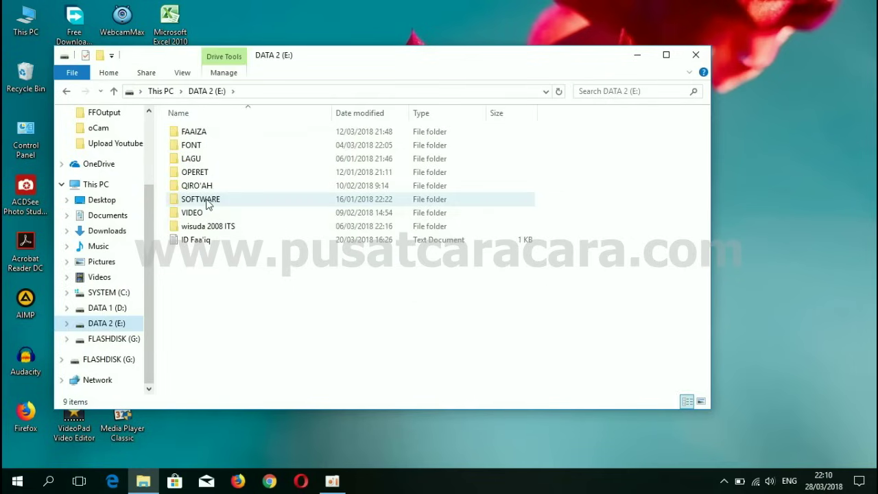
Send the SOFTWARE folder from DATA 2 (E:) to FLASHDISK (G:)
{"action": "left_click", "coordinate": [207, 205]}
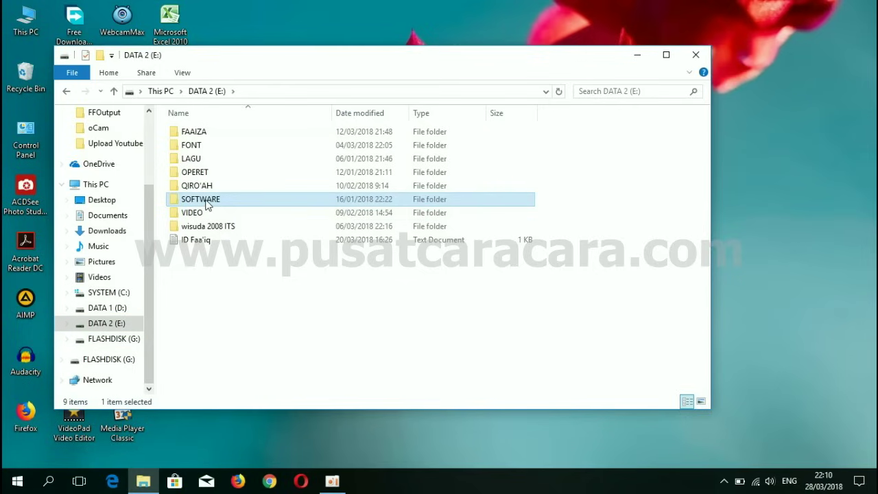
{"action": "mouse_move", "coordinate": [208, 204]}
{"action": "right_click", "coordinate": [208, 204]}
{"action": "mouse_move", "coordinate": [343, 346]}
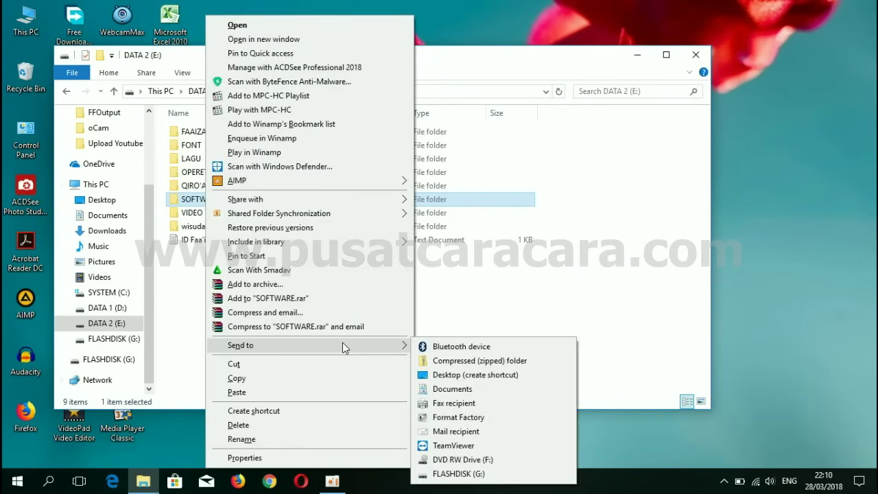
{"action": "left_click", "coordinate": [489, 474]}
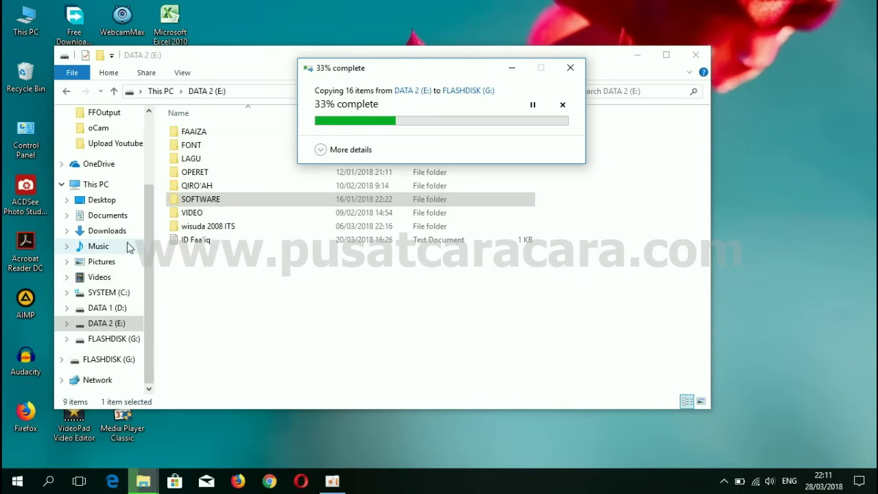
Open the Upload Youtube folder on DATA 1 (D:) and bring up the progress of the running copy
{"action": "left_click", "coordinate": [116, 308]}
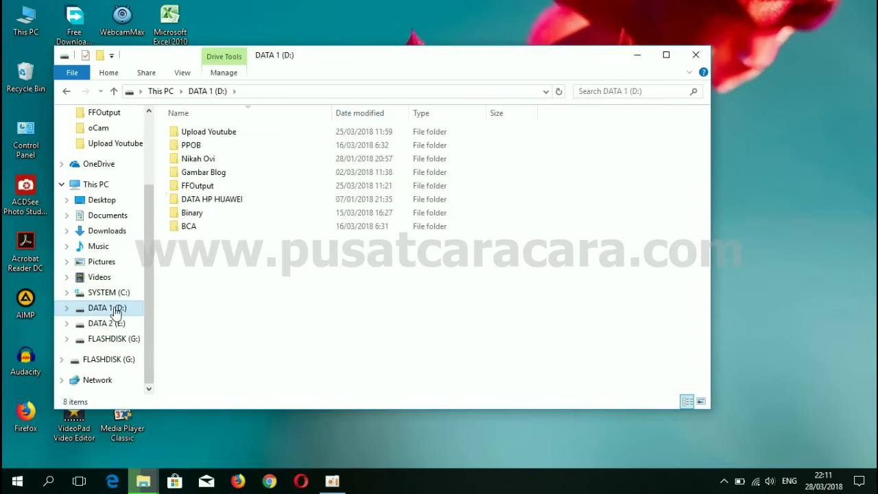
{"action": "double_click", "coordinate": [223, 135]}
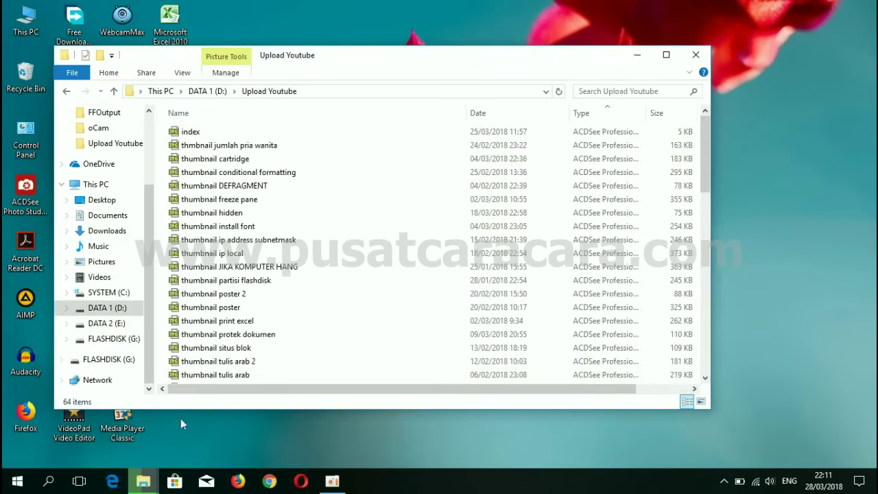
{"action": "mouse_move", "coordinate": [144, 480]}
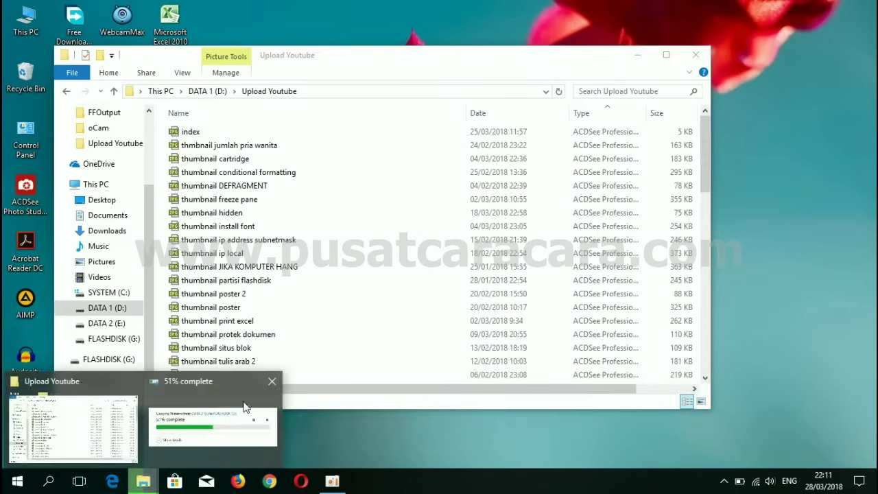
{"action": "left_click", "coordinate": [245, 410]}
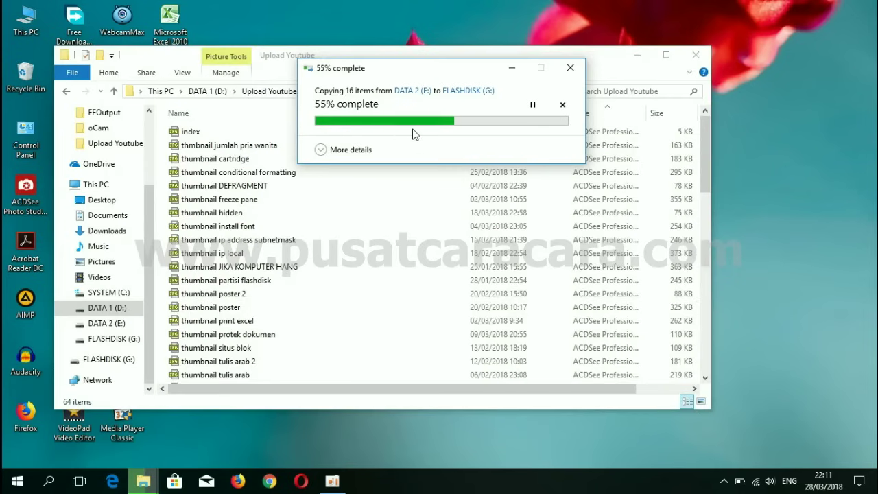
Go back to DATA 1 (D:) and reopen the Upload Youtube folder
{"action": "left_click", "coordinate": [226, 253]}
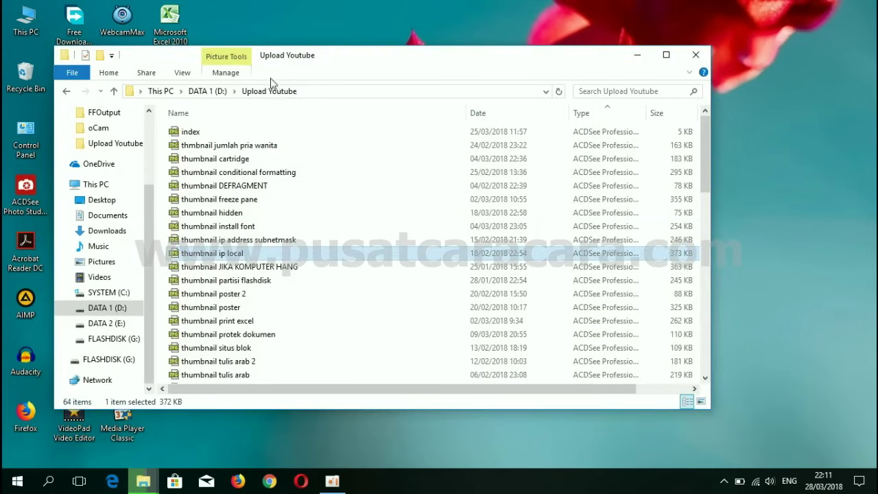
{"action": "left_click", "coordinate": [207, 91]}
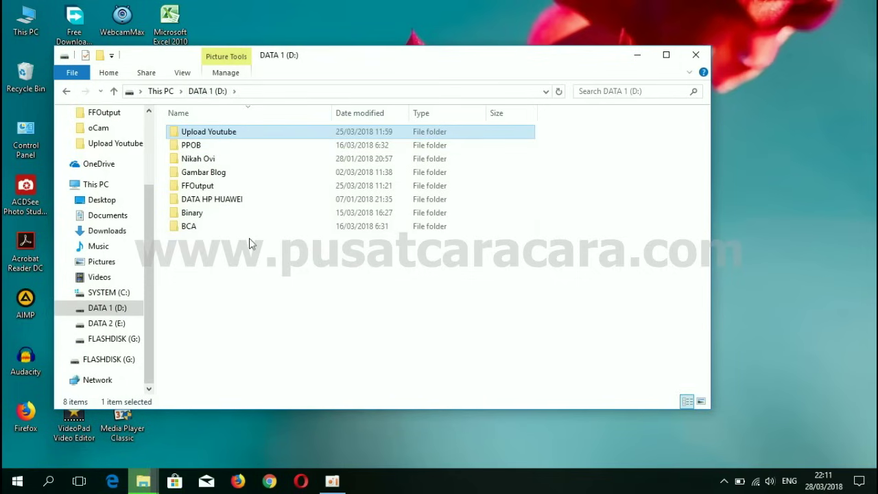
{"action": "double_click", "coordinate": [226, 133]}
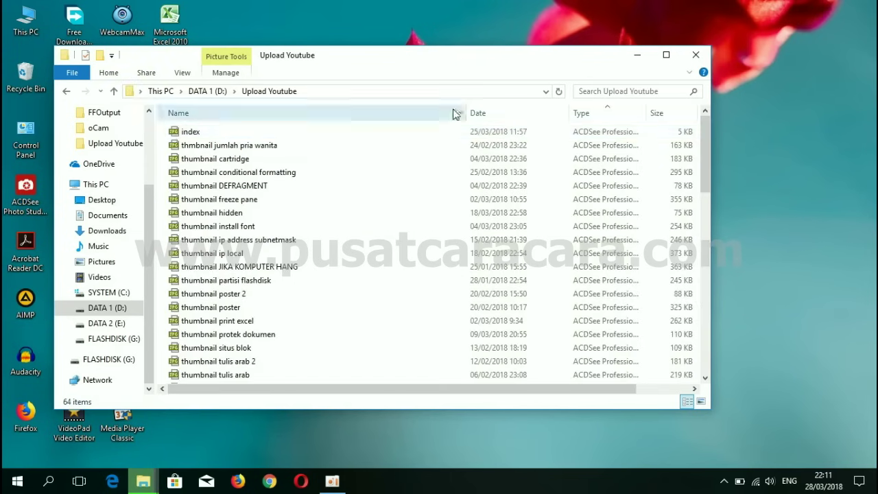
Copy the four AVI videos on Membuat Flashdisk Bootable Windows, Menambah Font Baru, Mengakses Komputer Lain dari Jarak Jauh, and Mengetahui IP Public dan IP Local
{"action": "left_click_drag", "start_coordinate": [703, 143], "coordinate": [688, 239]}
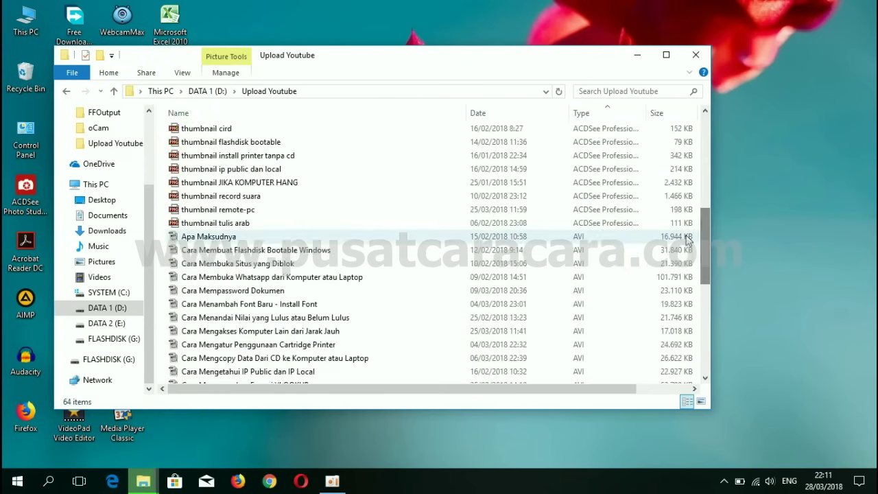
{"action": "left_click", "coordinate": [235, 251]}
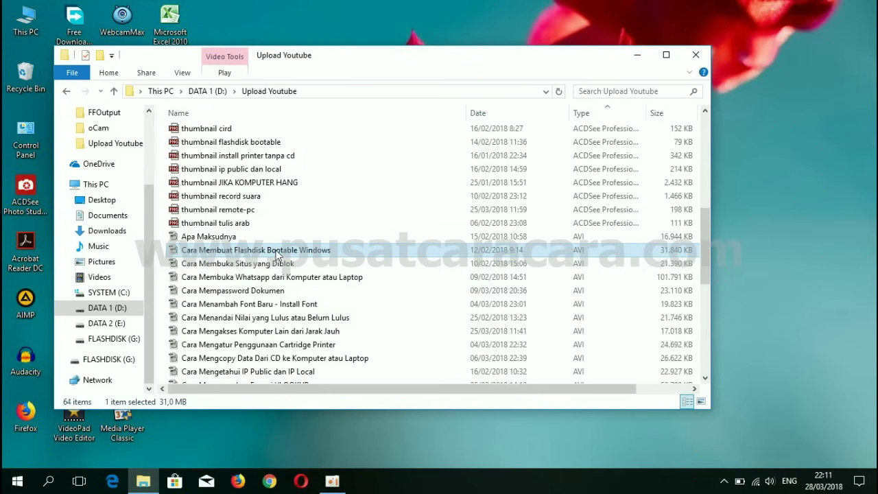
{"action": "key", "text": "F2"}
{"action": "key", "text": "Escape"}
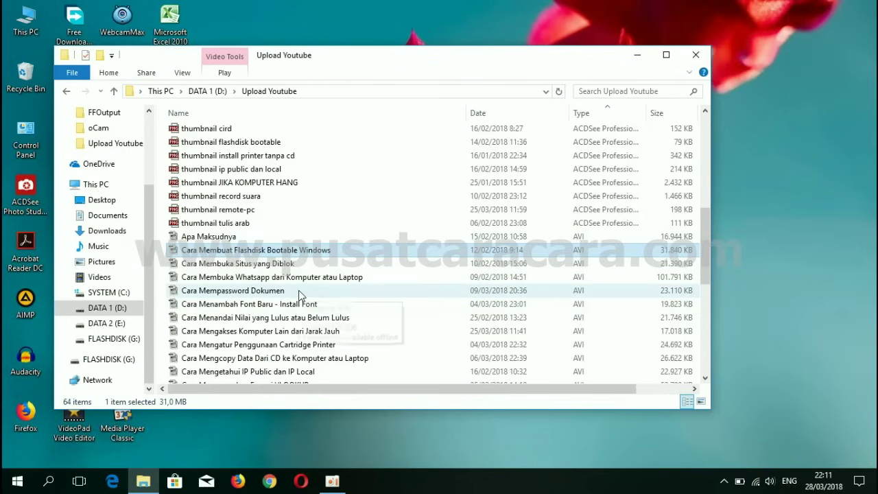
{"action": "left_click", "coordinate": [330, 305], "text": "ctrl"}
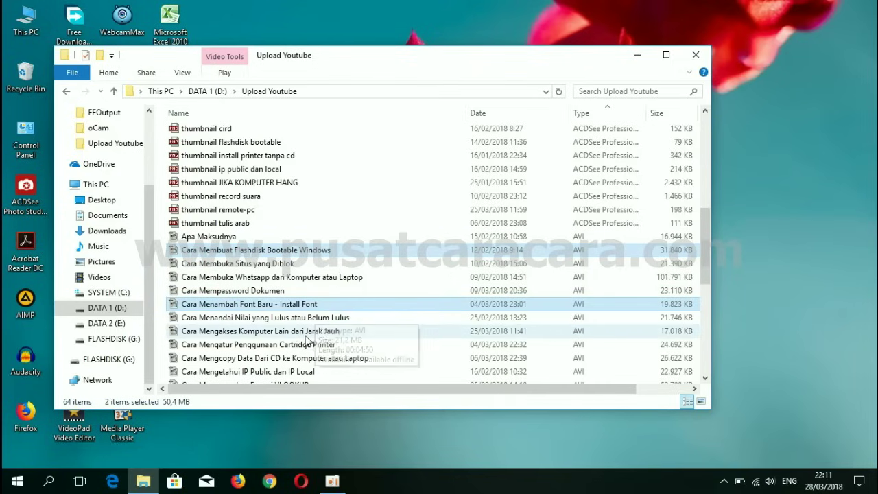
{"action": "left_click", "coordinate": [327, 332], "text": "ctrl"}
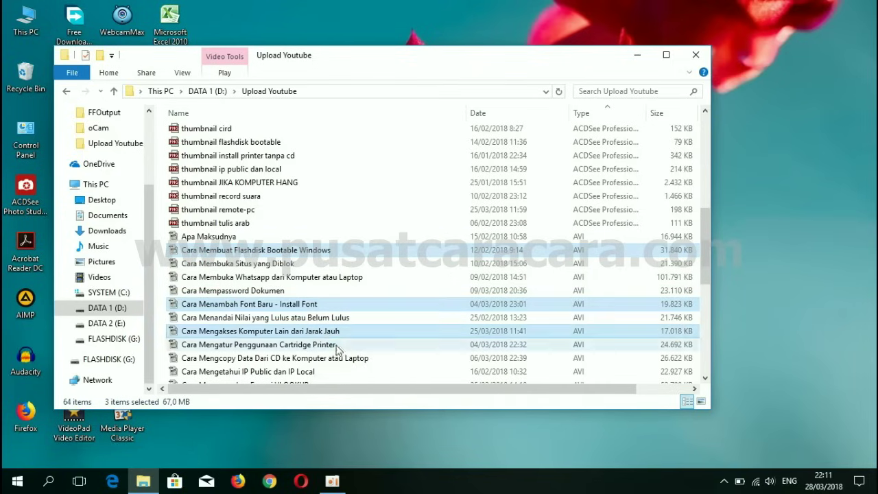
{"action": "left_click", "coordinate": [340, 372], "text": "ctrl"}
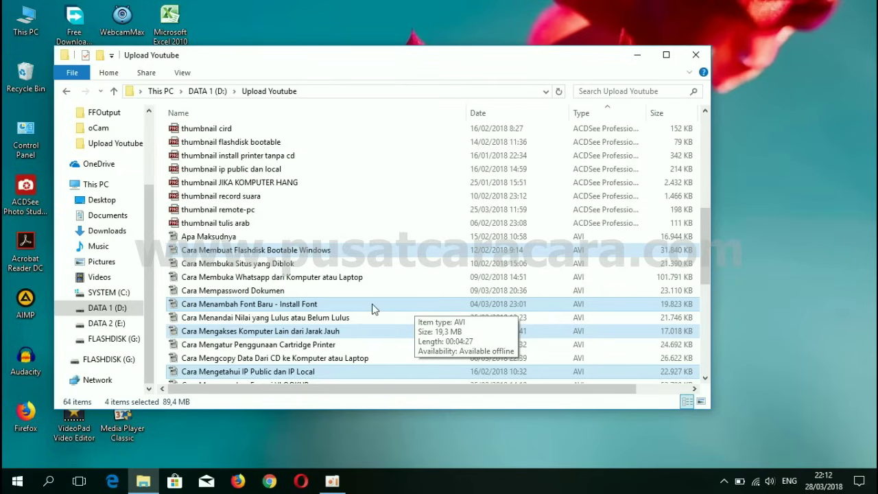
{"action": "double_click", "coordinate": [349, 248]}
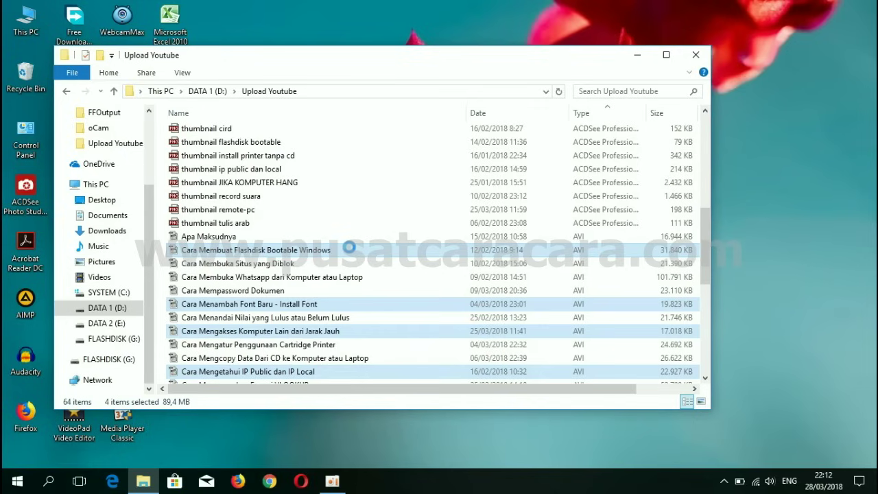
{"action": "right_click", "coordinate": [350, 251]}
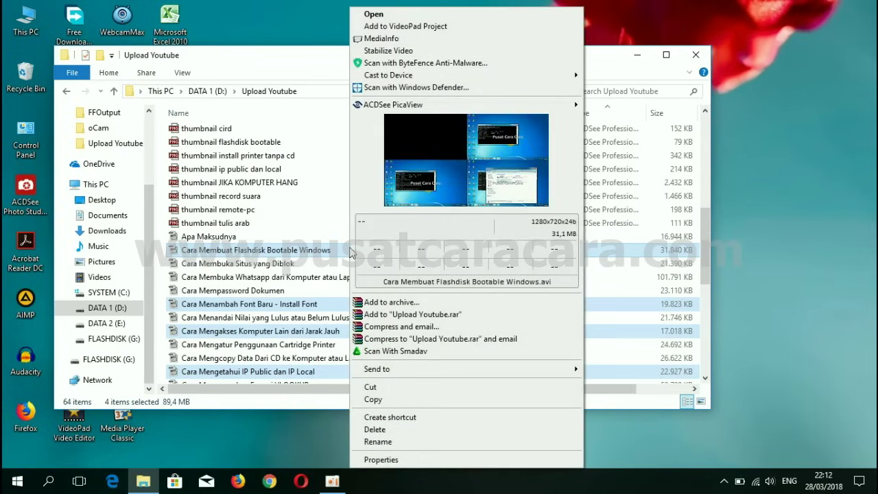
{"action": "mouse_move", "coordinate": [452, 370]}
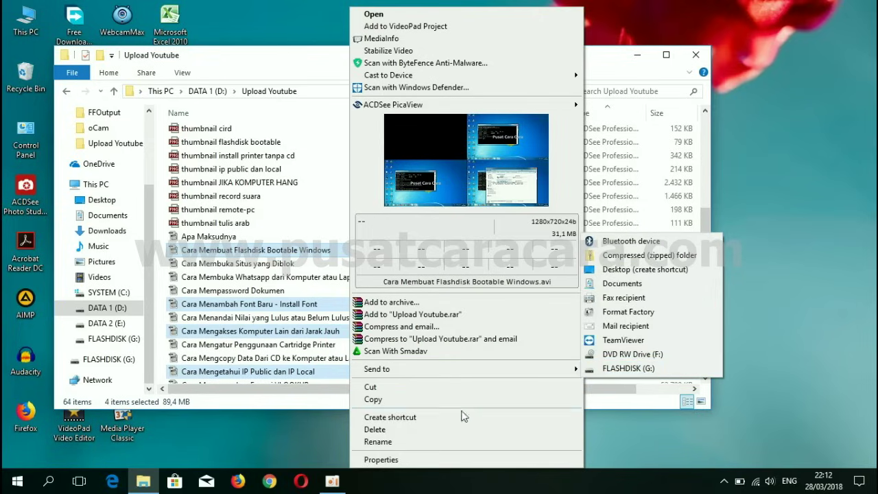
{"action": "left_click", "coordinate": [399, 401]}
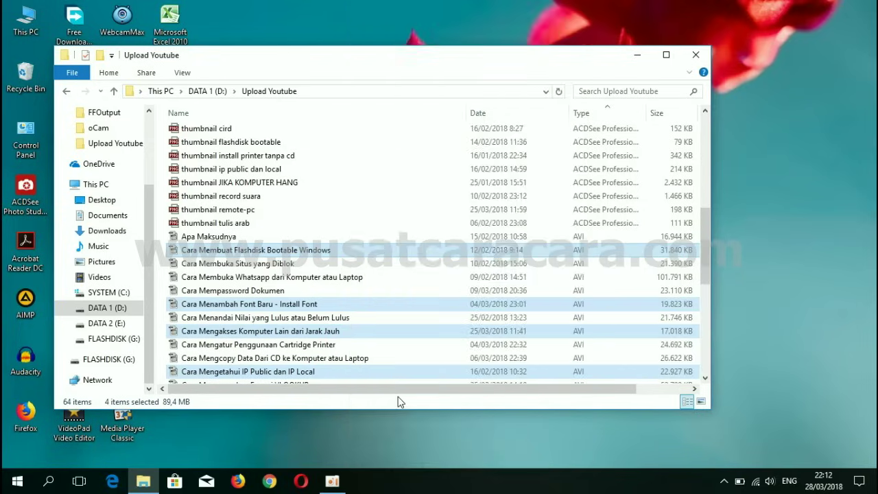
Paste the copied videos into the root of FLASHDISK (G:) and bring up the copy progress
{"action": "left_click", "coordinate": [114, 338]}
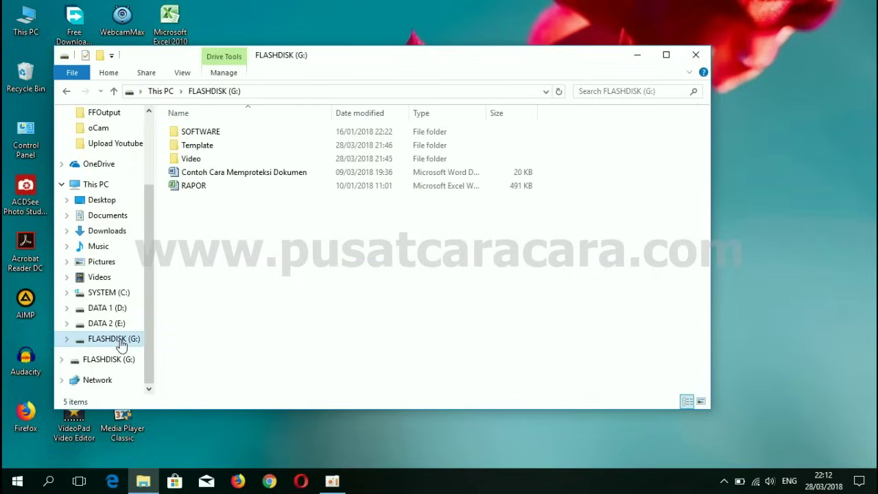
{"action": "right_click", "coordinate": [255, 235]}
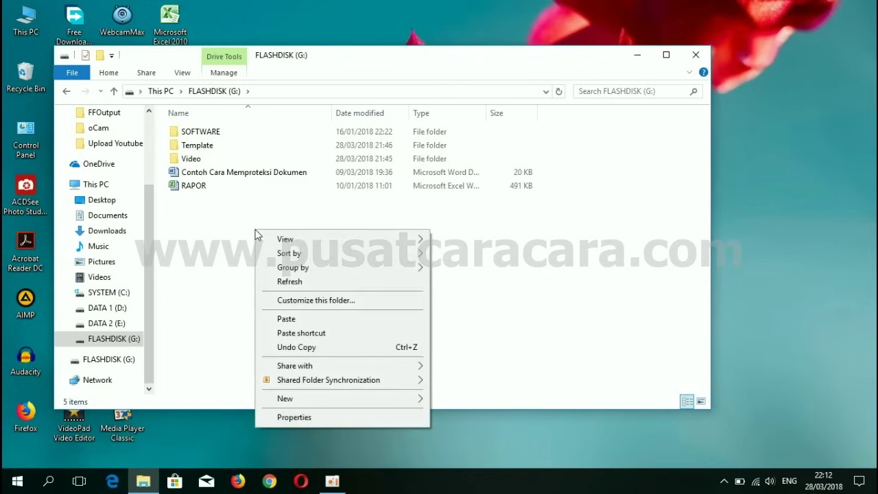
{"action": "left_click", "coordinate": [326, 325]}
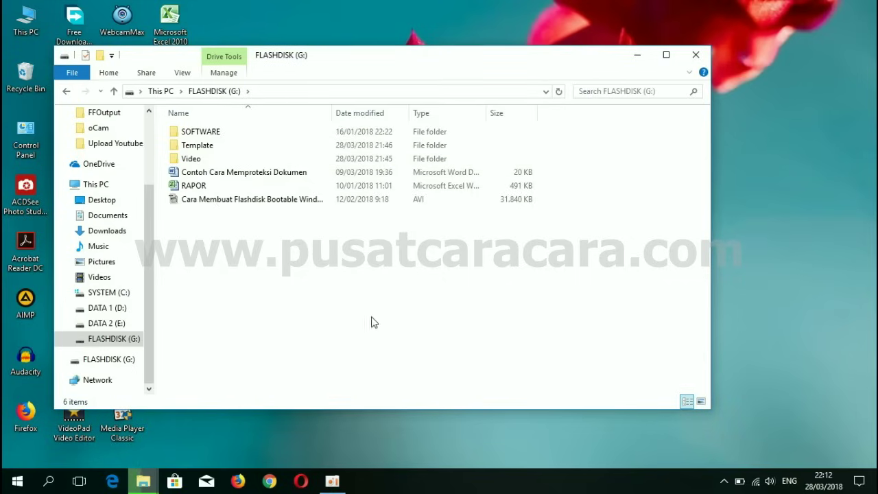
{"action": "left_click", "coordinate": [144, 482]}
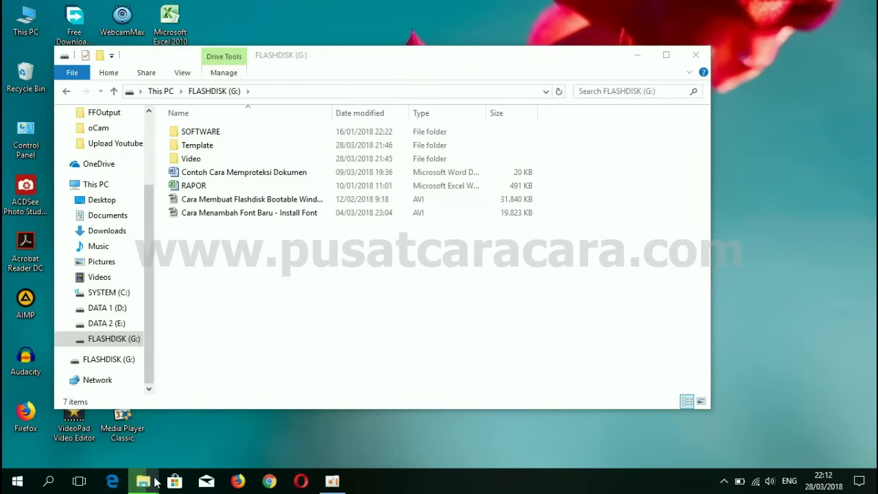
{"action": "mouse_move", "coordinate": [144, 482]}
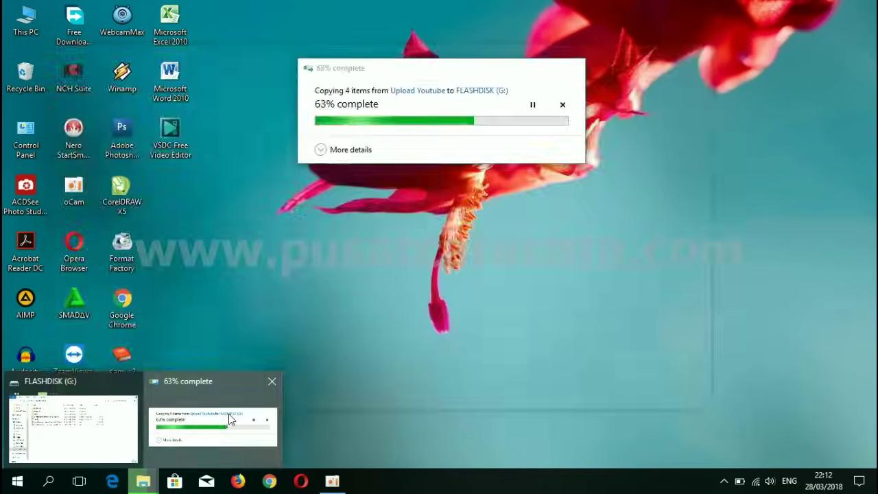
{"action": "left_click", "coordinate": [229, 413]}
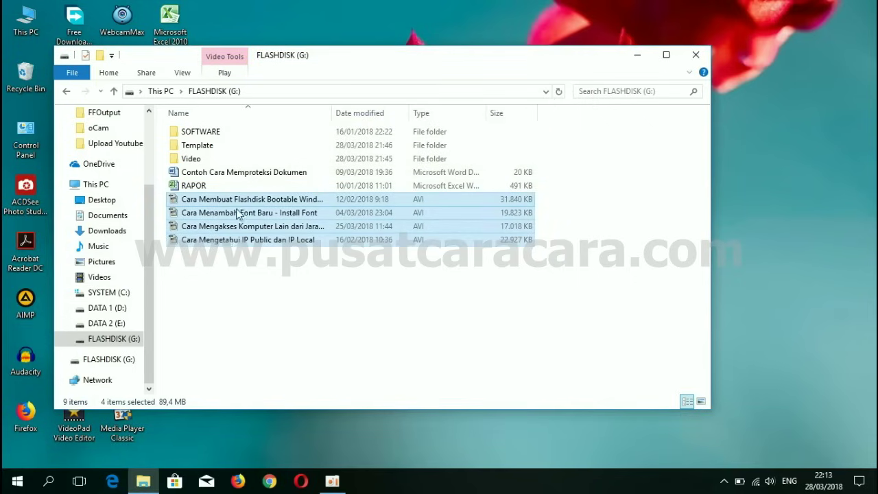
Select the four pasted AVI videos together on FLASHDISK (G:)
{"action": "left_click", "coordinate": [241, 298]}
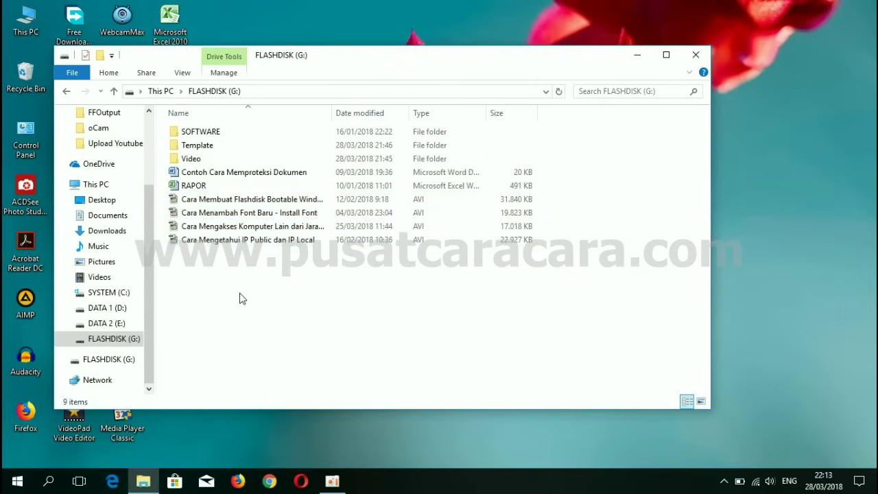
{"action": "left_click_drag", "start_coordinate": [254, 287], "coordinate": [246, 205]}
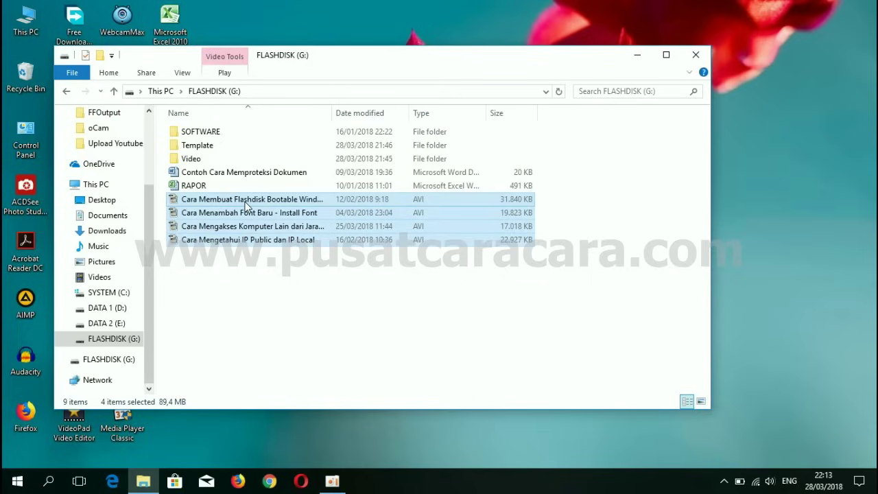
Permanently delete the four selected AVI videos from the root of FLASHDISK (G:)
{"action": "key", "text": "shift+Delete"}
{"action": "key", "text": "Return"}
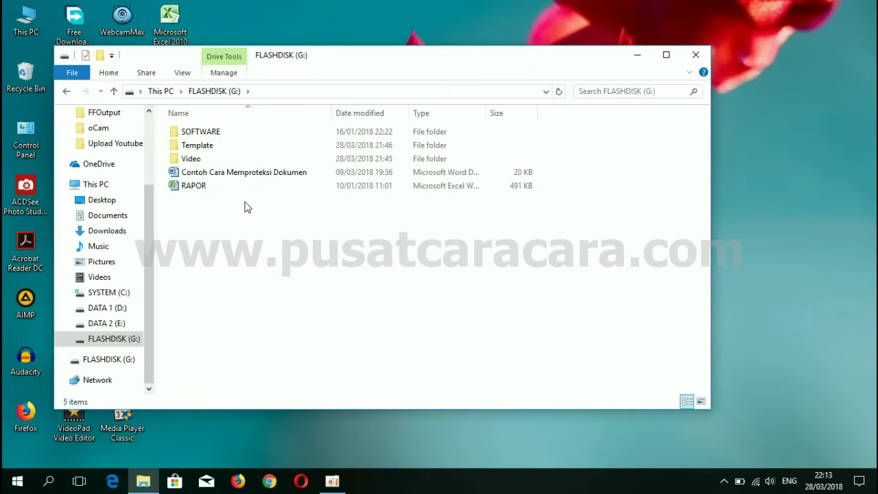
Create a new folder in the root of FLASHDISK (G:), try naming it Video, and decline merging it with the existing folder
{"action": "right_click", "coordinate": [207, 214]}
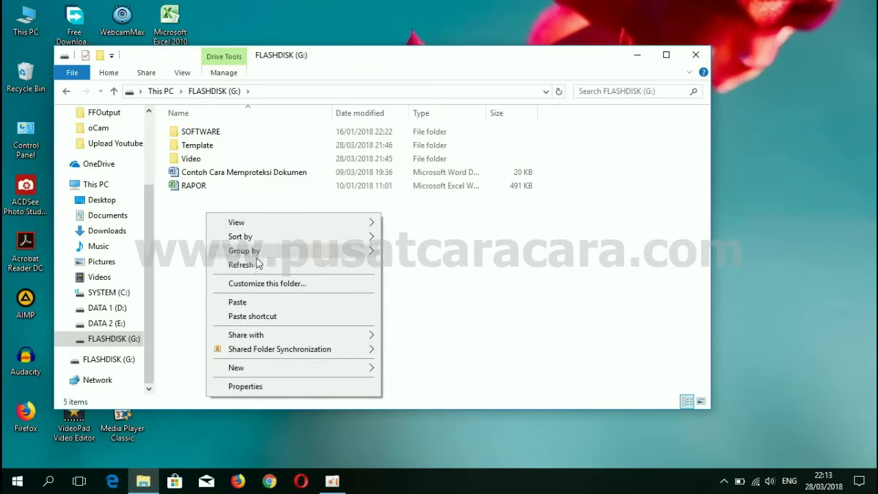
{"action": "mouse_move", "coordinate": [292, 368]}
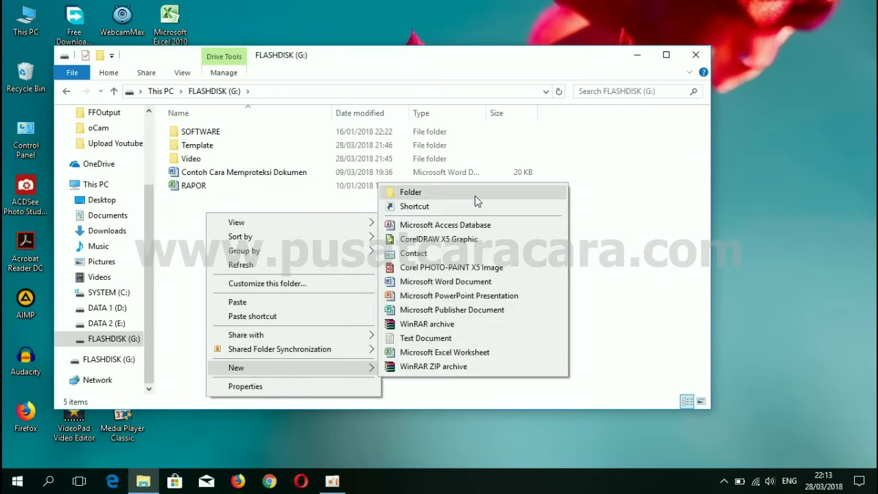
{"action": "left_click", "coordinate": [475, 196]}
{"action": "type", "text": "Video"}
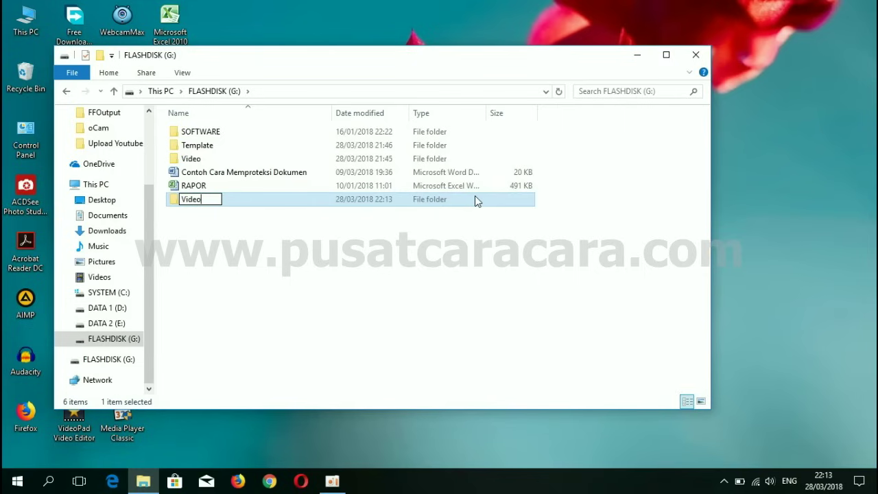
{"action": "key", "text": "Return"}
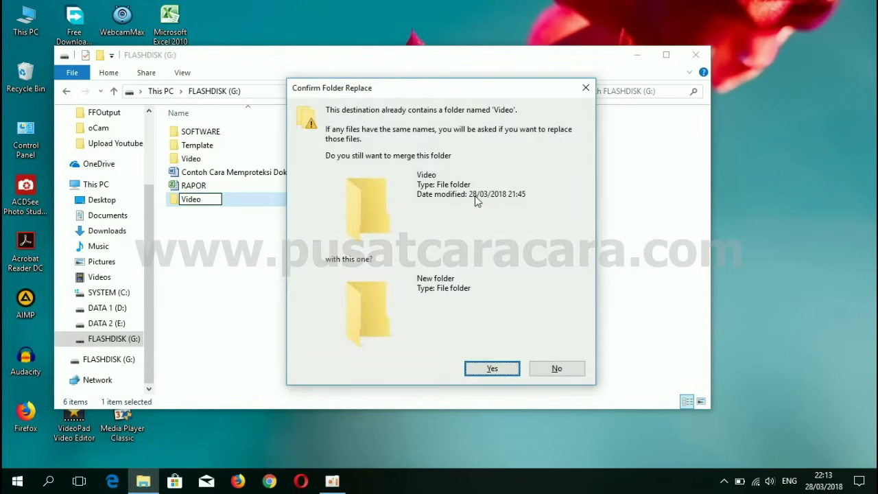
{"action": "left_click", "coordinate": [556, 368]}
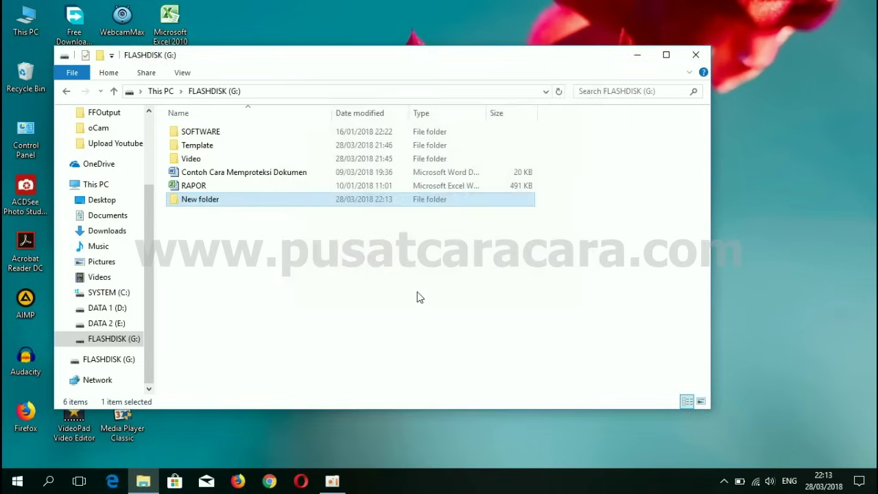
Rename the new folder on FLASHDISK (G:) as Upload and open it
{"action": "left_click", "coordinate": [214, 204]}
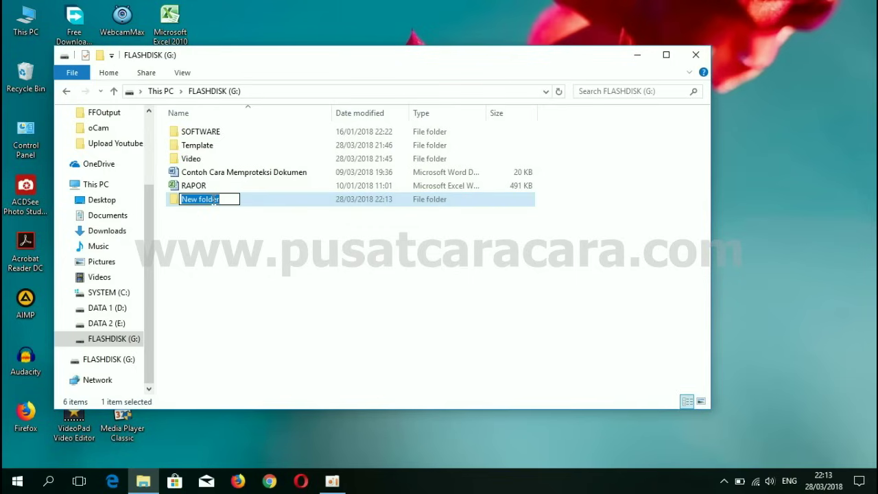
{"action": "type", "text": "Upload"}
{"action": "key", "text": "Return"}
{"action": "double_click", "coordinate": [214, 204]}
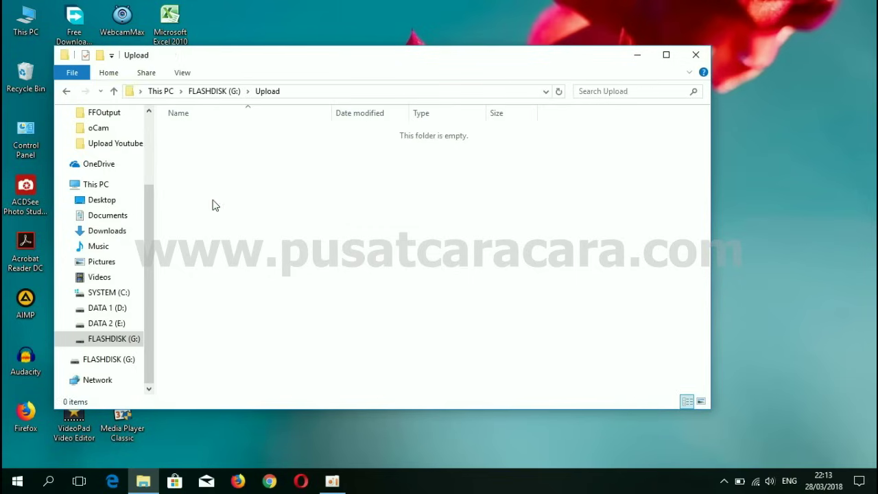
Go back to the root of FLASHDISK (G:), reopen the Upload folder, and paste the four copied videos into it
{"action": "key", "text": "BackSpace"}
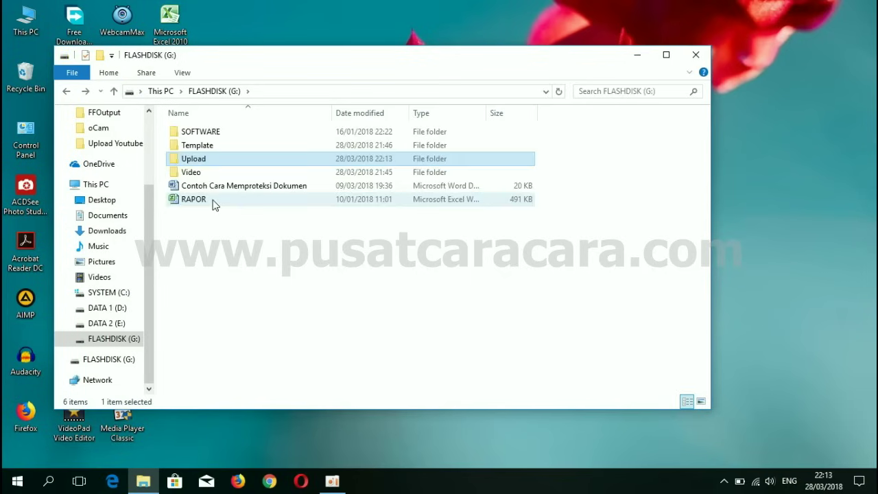
{"action": "left_click", "coordinate": [214, 204]}
{"action": "double_click", "coordinate": [225, 160]}
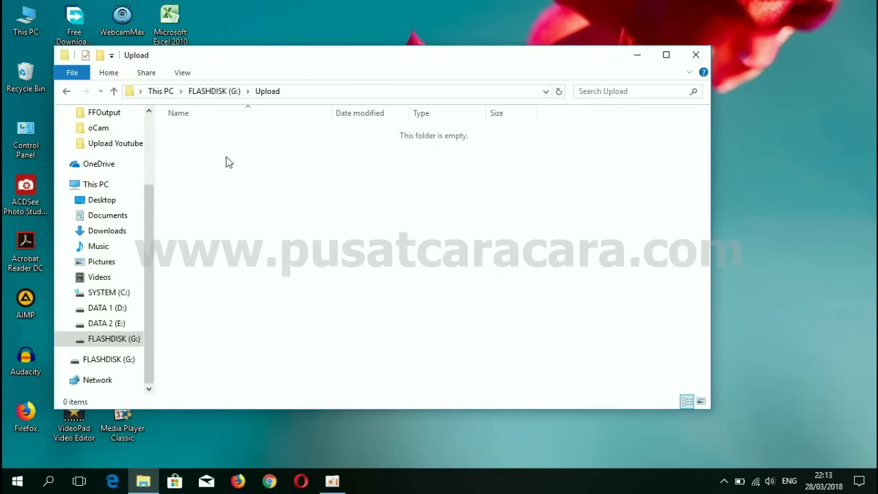
{"action": "right_click", "coordinate": [228, 162]}
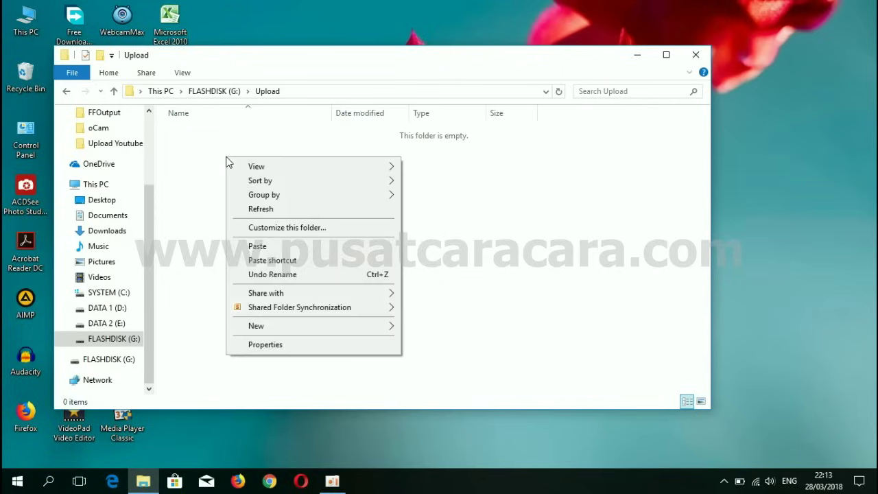
{"action": "left_click", "coordinate": [266, 251]}
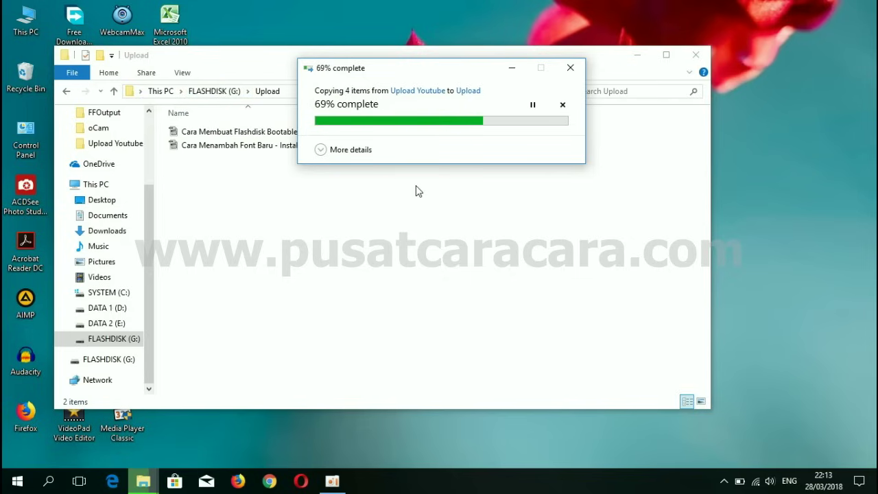
Check the contents of the SOFTWARE and Upload folders on FLASHDISK (G:) and return to the drive's root
{"action": "left_click", "coordinate": [209, 92]}
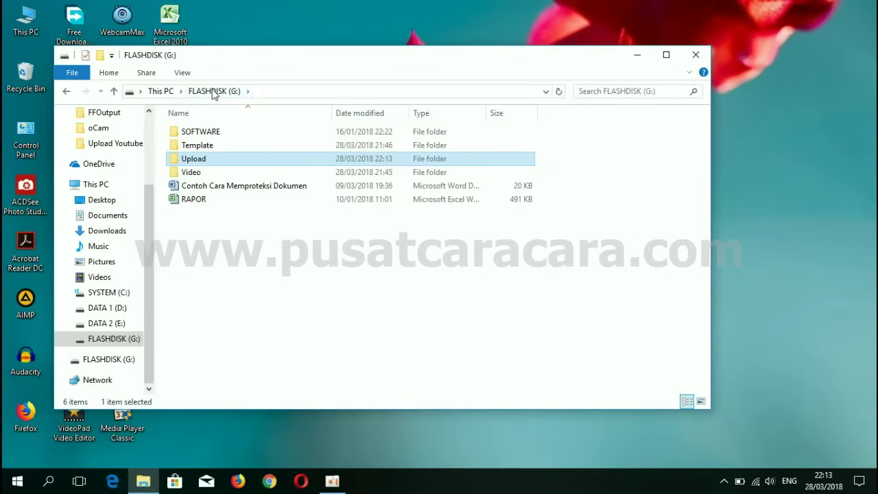
{"action": "left_click", "coordinate": [203, 134]}
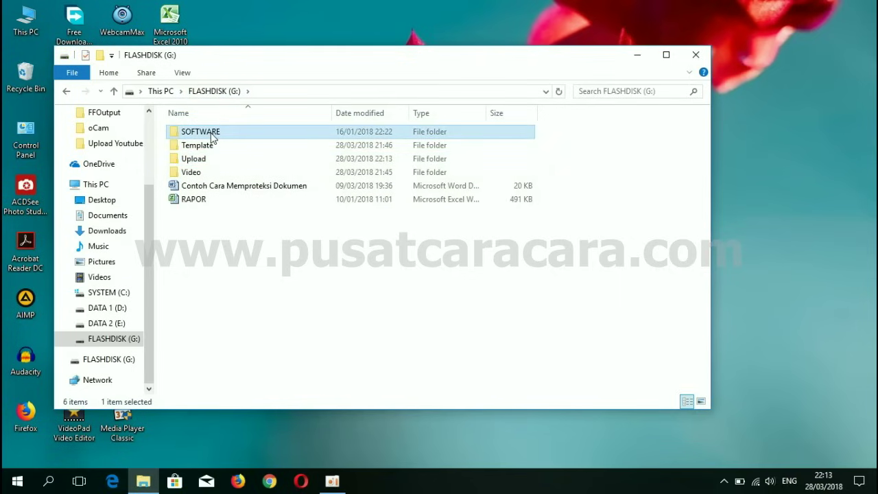
{"action": "double_click", "coordinate": [216, 134]}
{"action": "left_click", "coordinate": [220, 92]}
{"action": "double_click", "coordinate": [225, 160]}
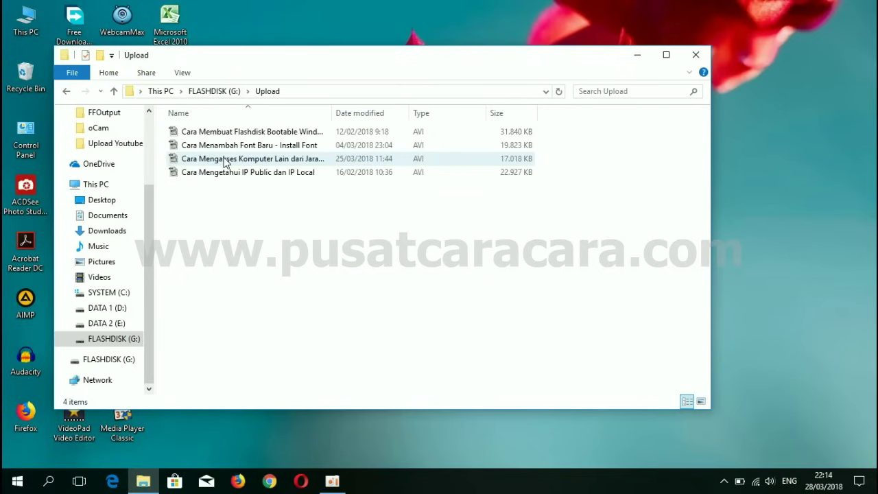
{"action": "left_click", "coordinate": [215, 92]}
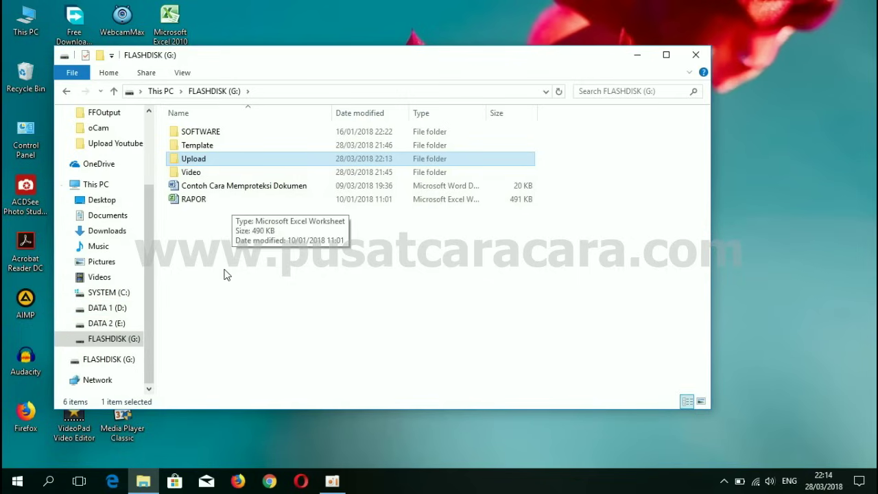
Go up to This PC and reopen FLASHDISK (G:) to view its files
{"action": "key", "text": "alt+Up"}
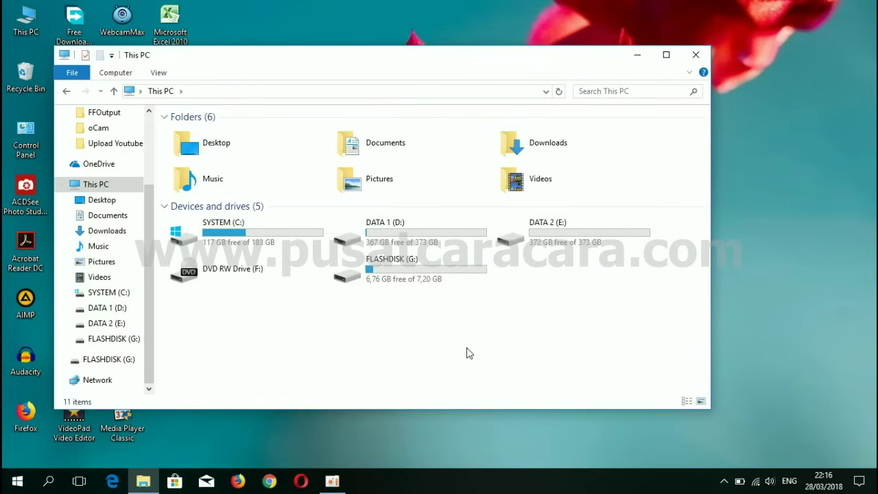
{"action": "left_click", "coordinate": [106, 339]}
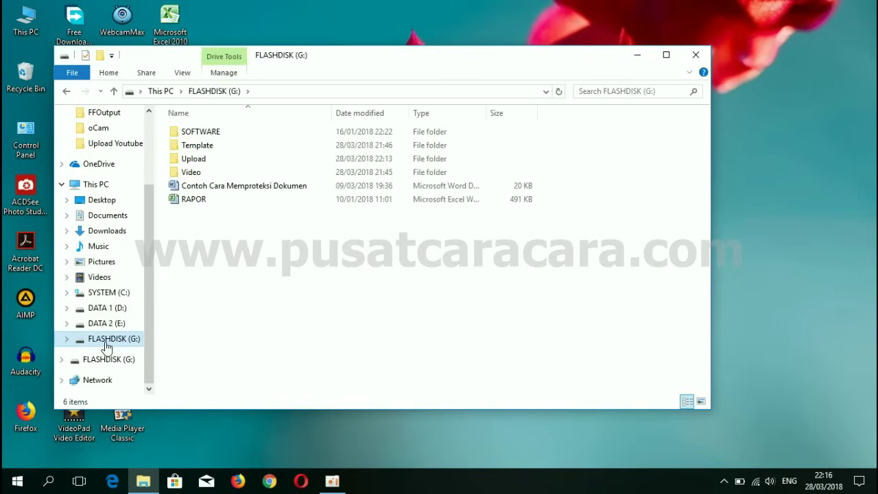
{"action": "left_click", "coordinate": [221, 199]}
{"action": "left_click", "coordinate": [231, 227]}
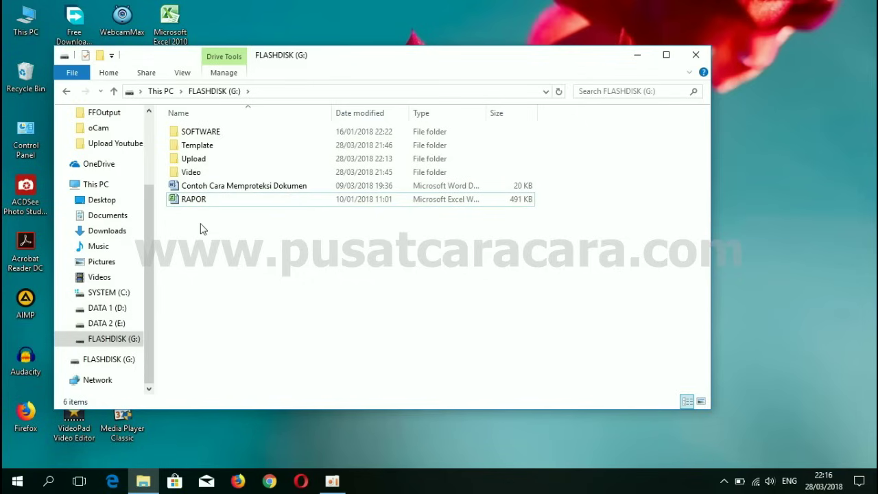
{"action": "left_click", "coordinate": [199, 199]}
{"action": "left_click", "coordinate": [198, 187], "text": "ctrl"}
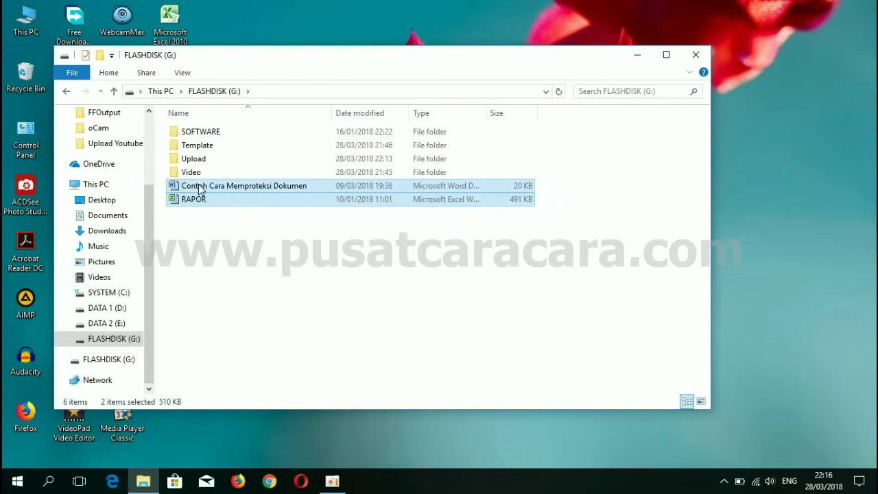
{"action": "left_click", "coordinate": [203, 230]}
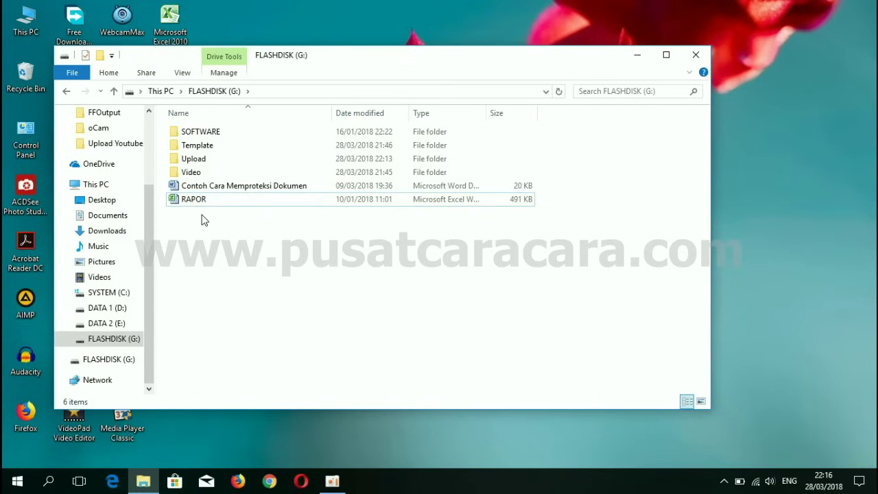
Copy the Contoh Cara Memproteksi Dokumen and RAPOR files together from FLASHDISK (G:)
{"action": "left_click", "coordinate": [202, 199]}
{"action": "left_click", "coordinate": [201, 186], "text": "ctrl"}
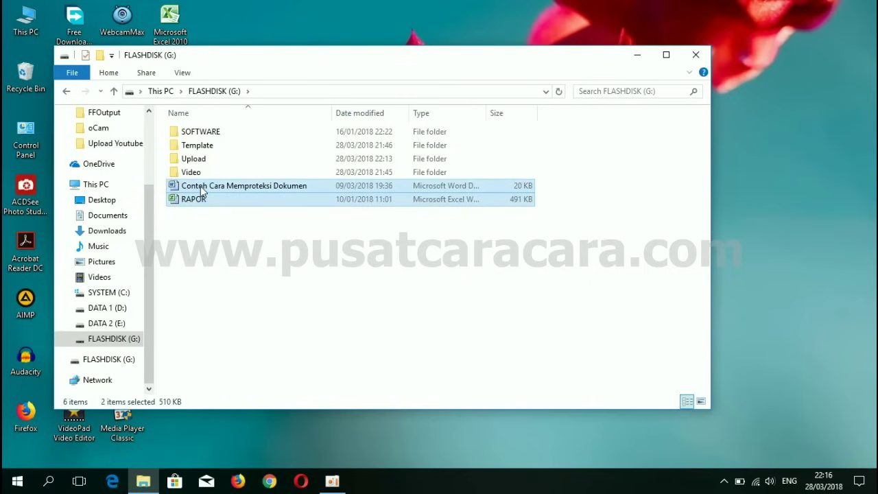
{"action": "right_click", "coordinate": [201, 186]}
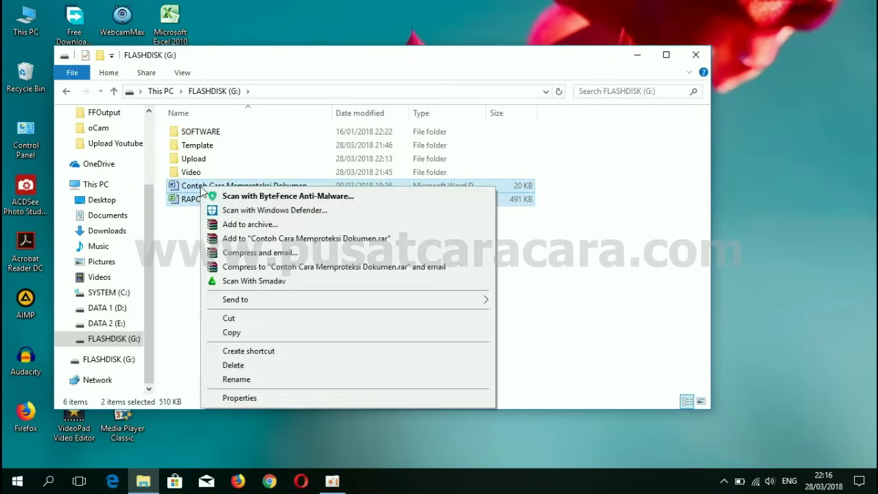
{"action": "left_click", "coordinate": [233, 332]}
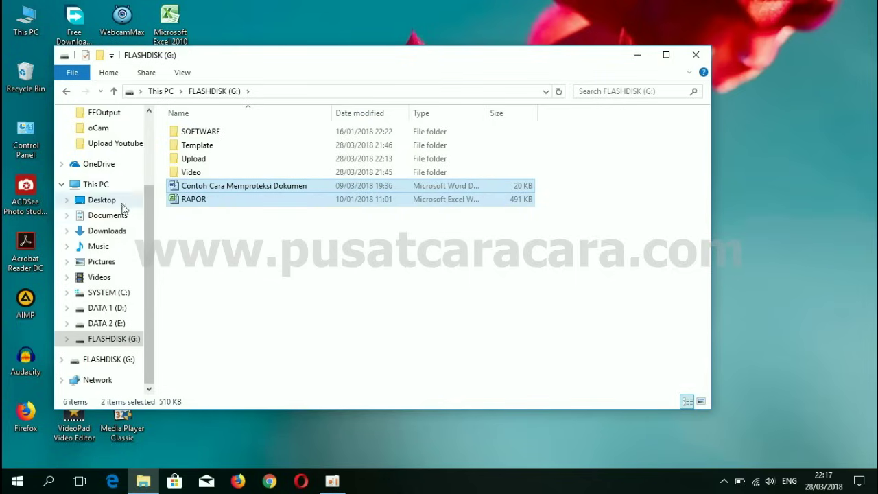
Paste the two copied documents into the root of DATA 2 (E:)
{"action": "left_click", "coordinate": [119, 326]}
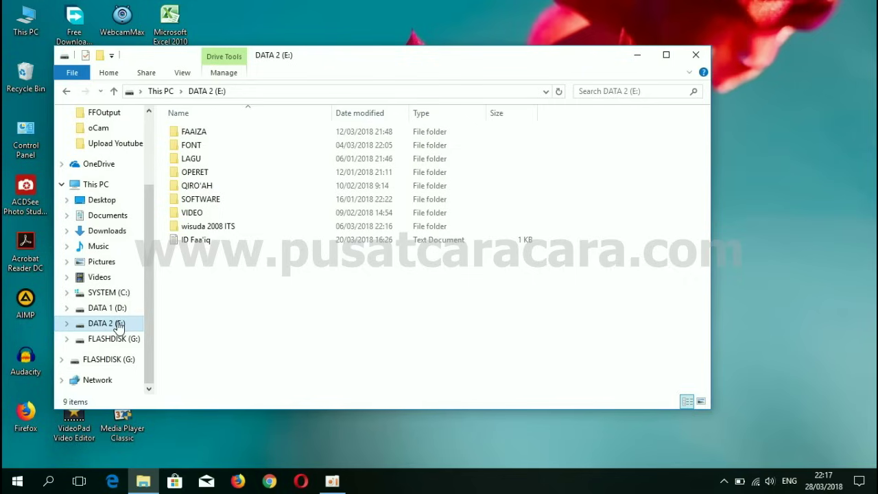
{"action": "right_click", "coordinate": [241, 310]}
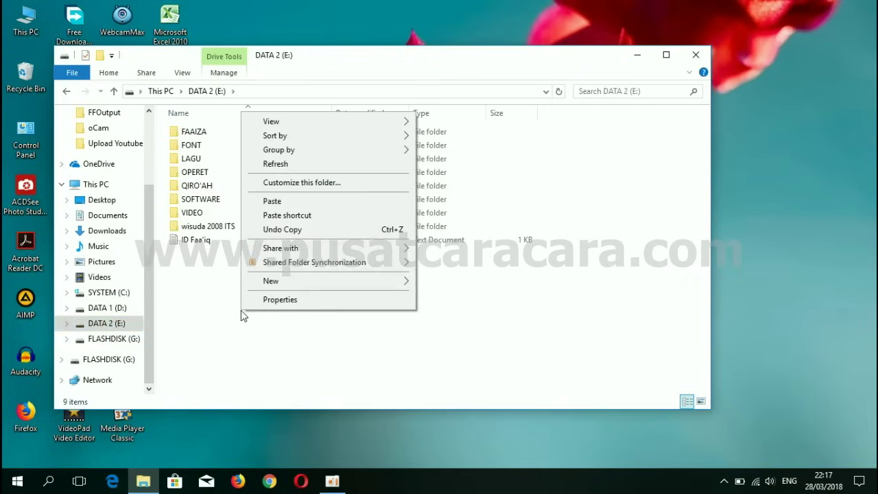
{"action": "left_click", "coordinate": [303, 200]}
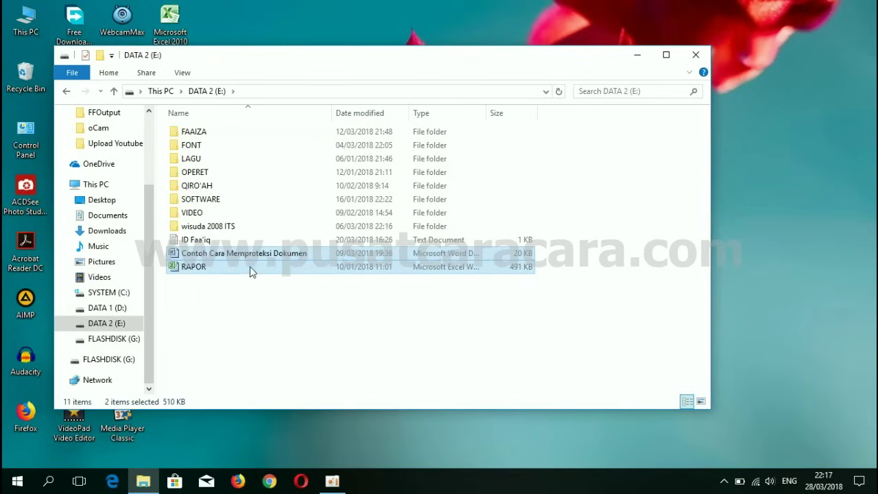
Compare FLASHDISK (G:) with DATA 2 (E:) to check the original and pasted Word and Excel files
{"action": "left_click", "coordinate": [105, 338]}
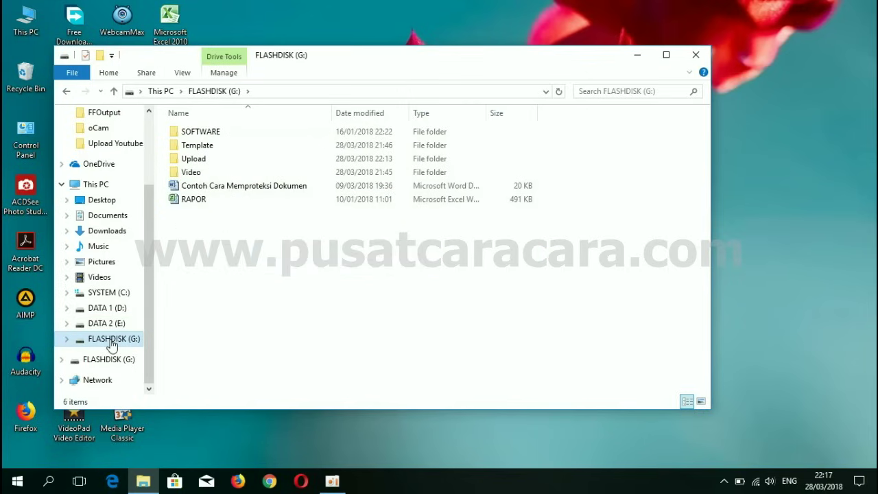
{"action": "left_click", "coordinate": [111, 325]}
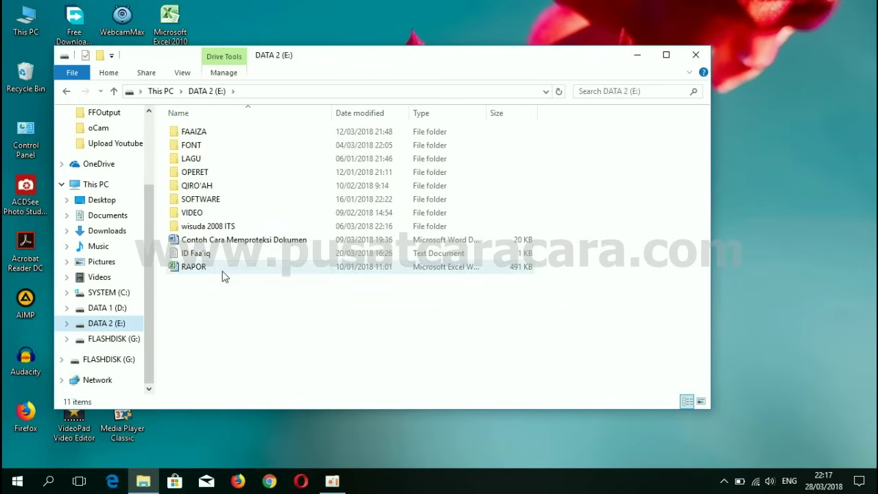
{"action": "left_click", "coordinate": [222, 273]}
{"action": "left_click", "coordinate": [258, 241]}
{"action": "left_click", "coordinate": [273, 314]}
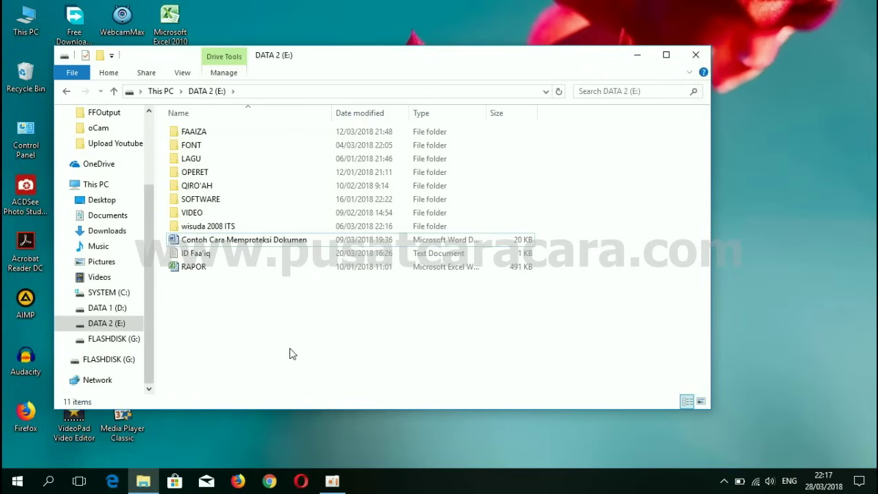
Close the File Explorer window and safely eject the TransMemory USB drive
{"action": "left_click", "coordinate": [697, 56]}
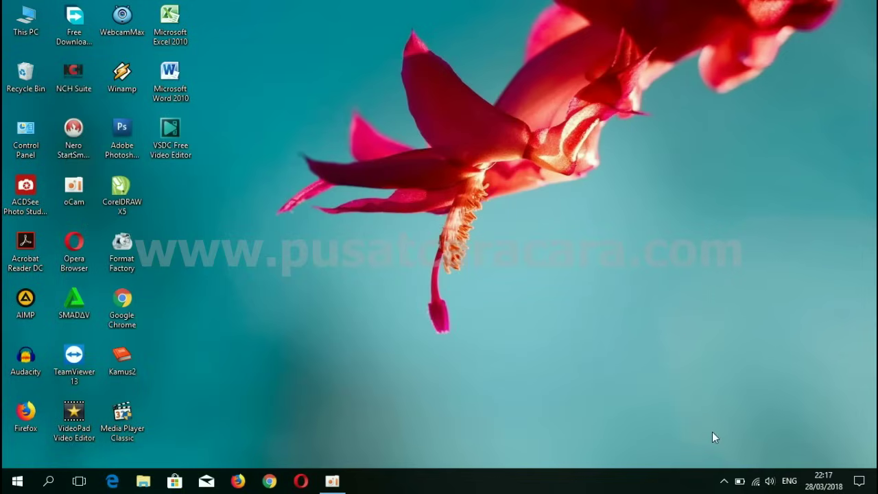
{"action": "left_click", "coordinate": [724, 483]}
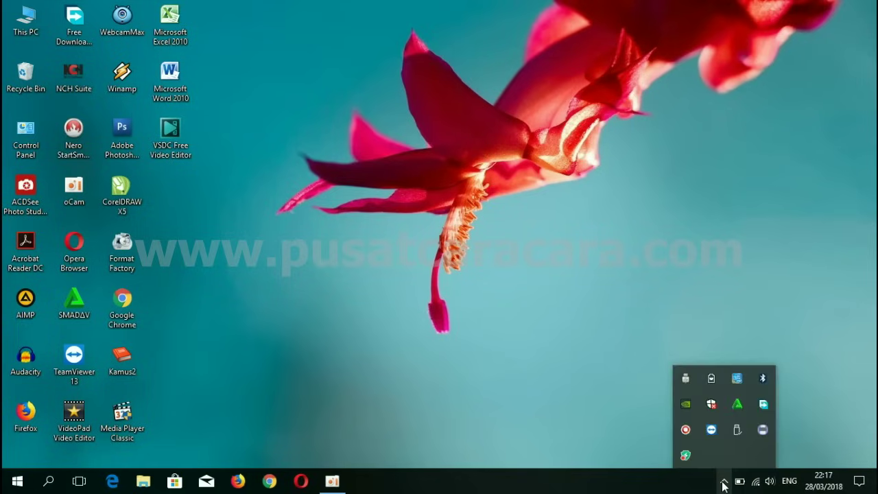
{"action": "left_click", "coordinate": [739, 434]}
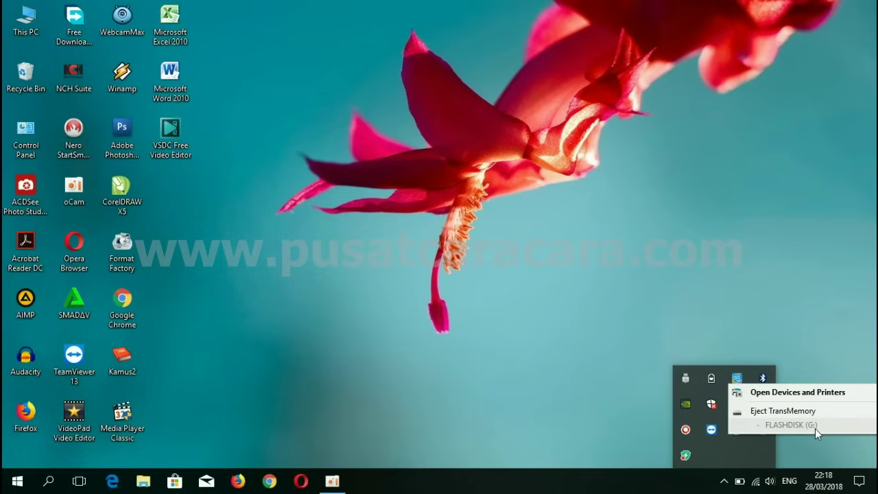
{"action": "left_click", "coordinate": [762, 409]}
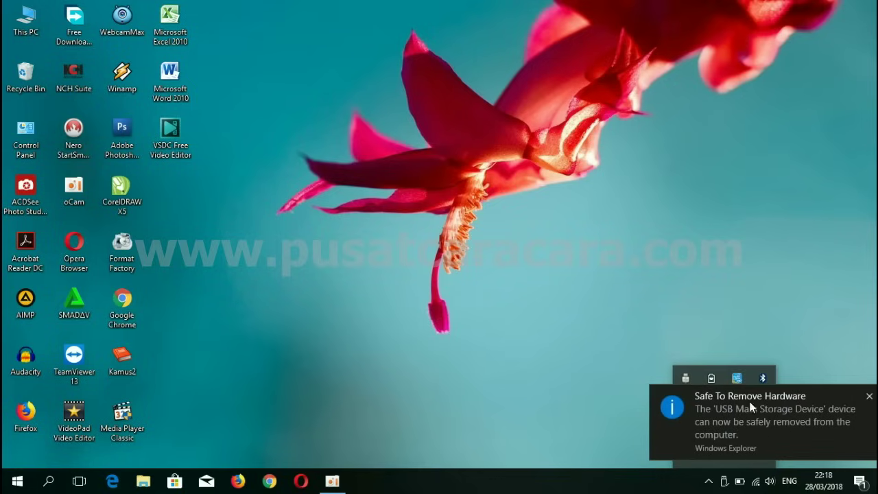
{"action": "left_click", "coordinate": [597, 315]}
{"action": "left_click", "coordinate": [597, 316]}
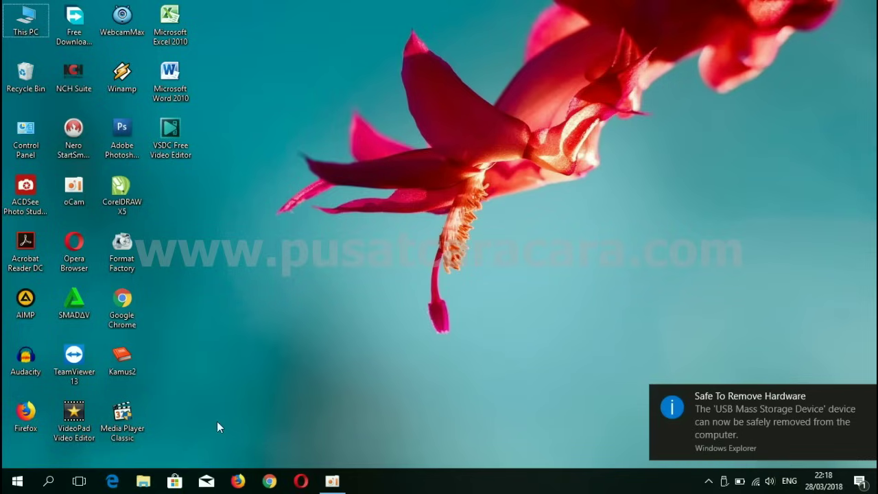
Reopen File Explorer, check the drive list under This PC for the flash drive, and close the window
{"action": "left_click", "coordinate": [144, 482]}
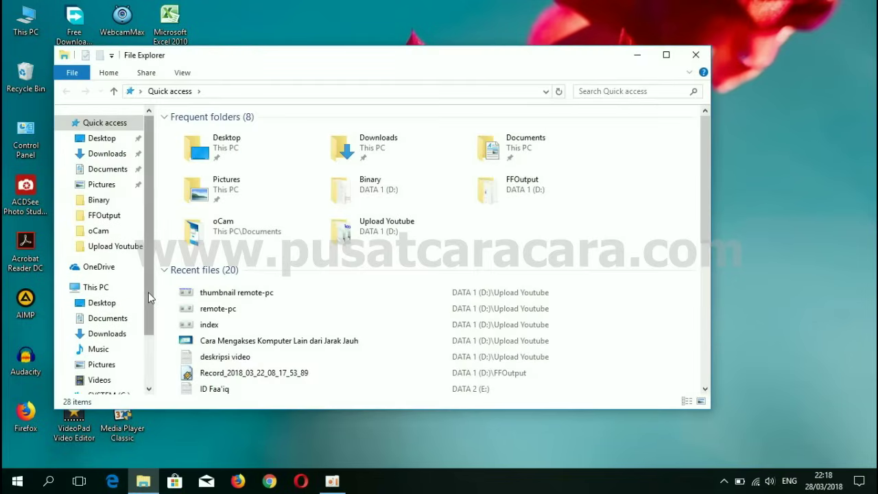
{"action": "scroll", "coordinate": [148, 292], "scroll_direction": "down", "scroll_amount": 2}
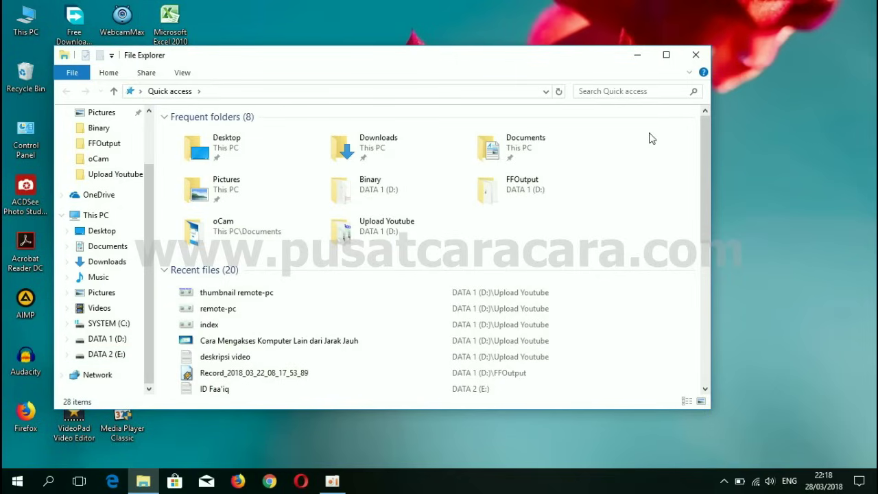
{"action": "left_click", "coordinate": [694, 59]}
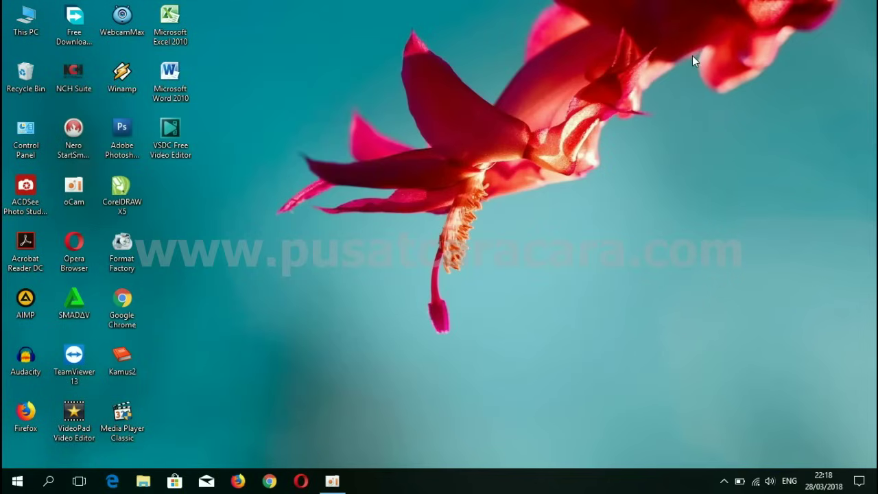